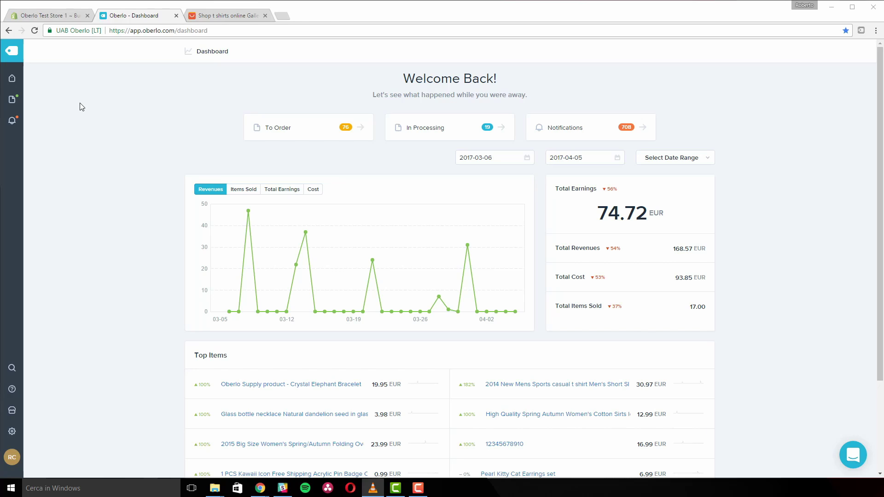
Open the Unicorn-Store shop settings from the Oberlo settings page.
{"action": "left_click", "coordinate": [13, 432]}
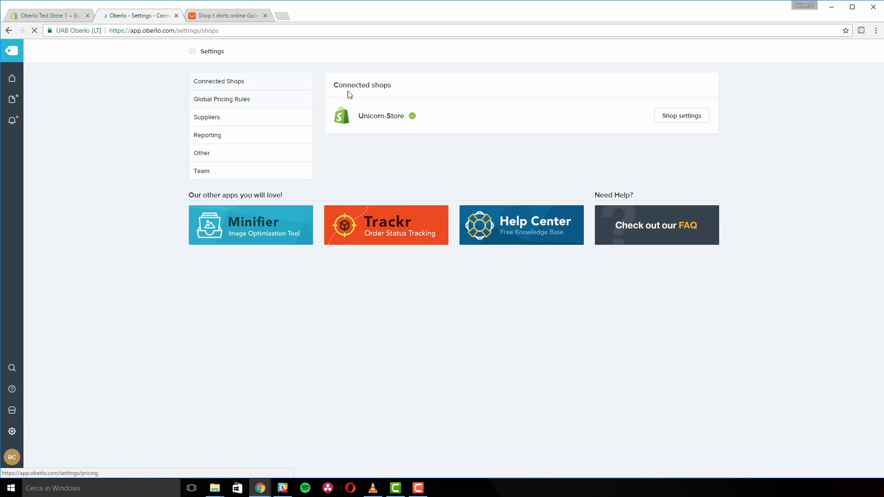
{"action": "left_click", "coordinate": [687, 120]}
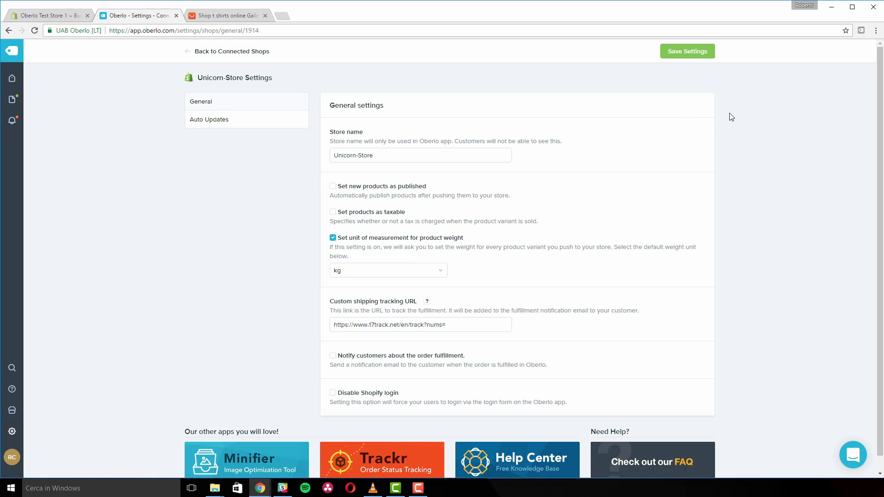
Publish new products automatically, keep kg as weight unit, and enable fulfilment notifications to customers.
{"action": "left_click_drag", "start_coordinate": [413, 155], "coordinate": [315, 153]}
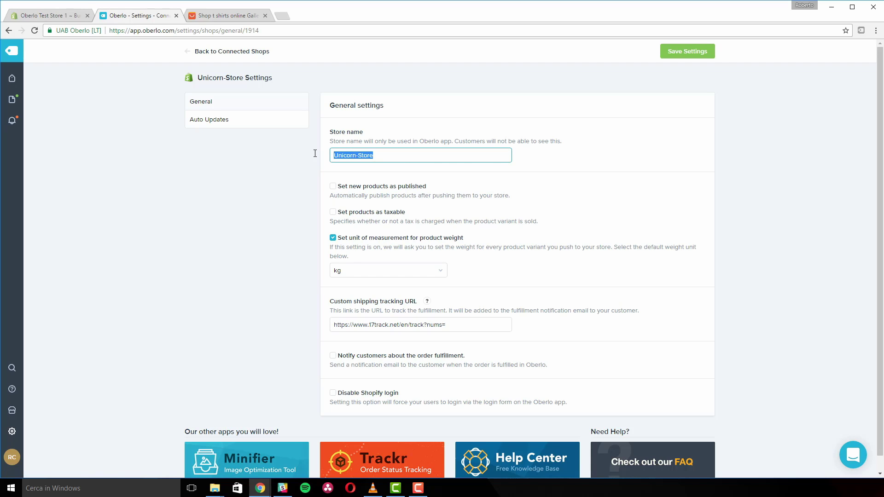
{"action": "left_click", "coordinate": [334, 187]}
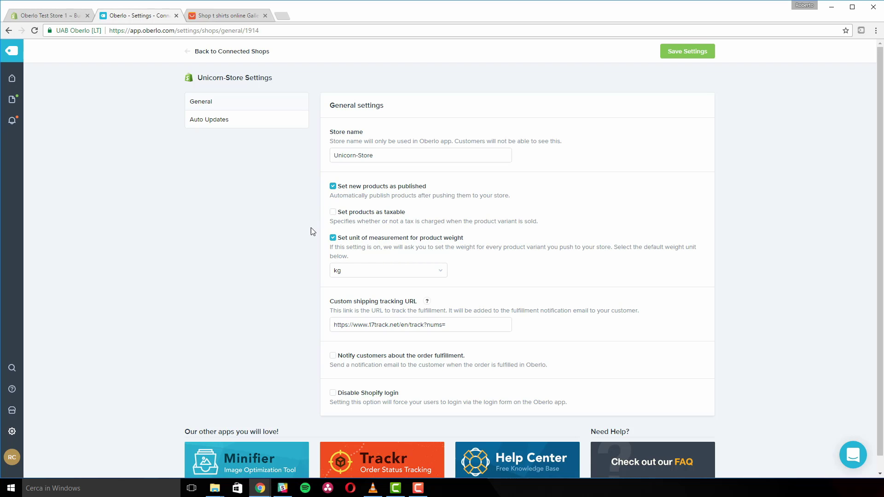
{"action": "left_click", "coordinate": [385, 272]}
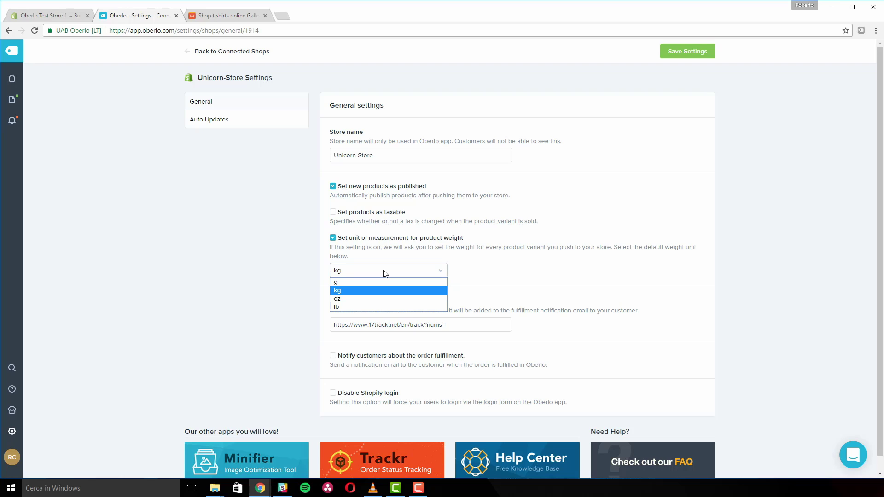
{"action": "left_click", "coordinate": [385, 274]}
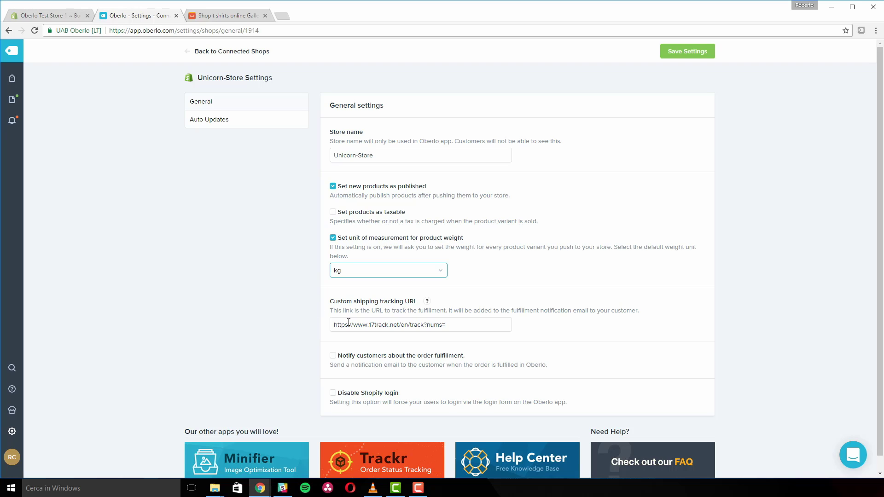
{"action": "left_click", "coordinate": [474, 326]}
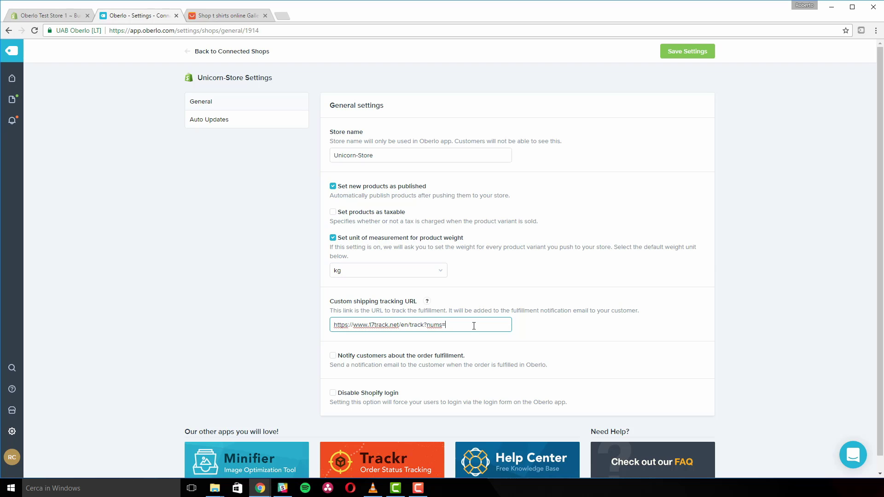
{"action": "left_click", "coordinate": [333, 356]}
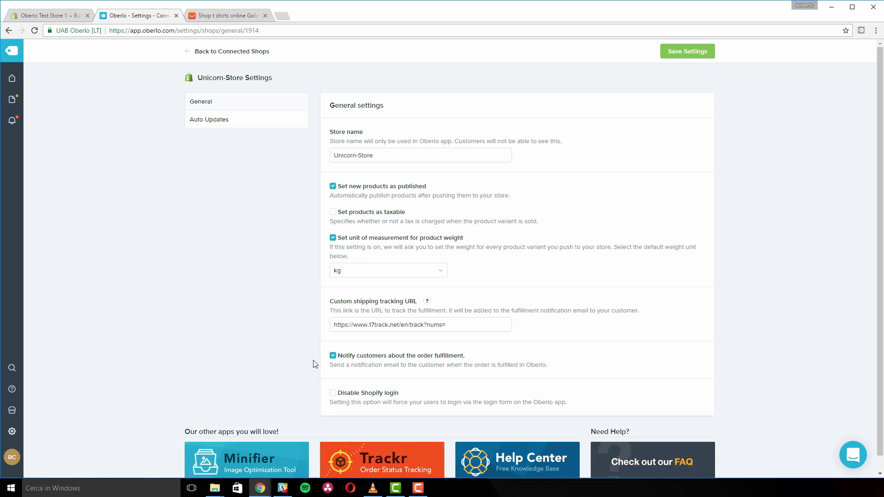
Open Auto Updates and try the disappearing-product options, leaving it on Do Nothing.
{"action": "left_click", "coordinate": [216, 120]}
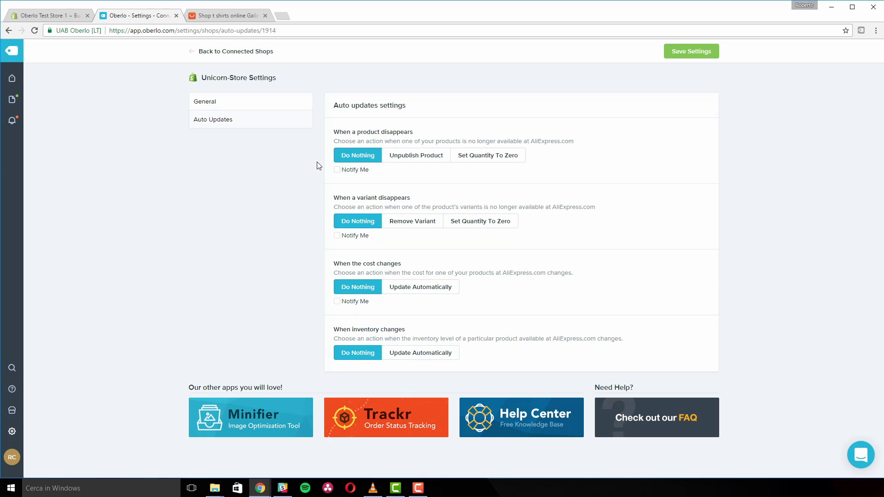
{"action": "left_click", "coordinate": [432, 159]}
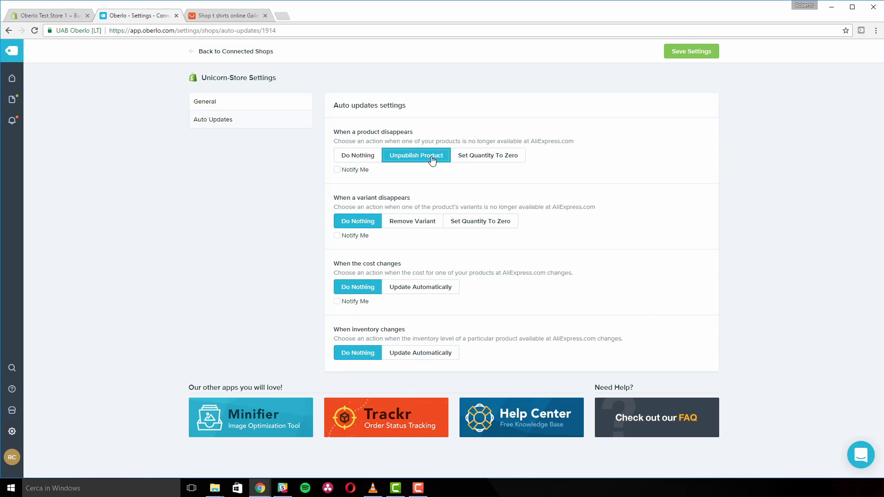
{"action": "left_click", "coordinate": [348, 155]}
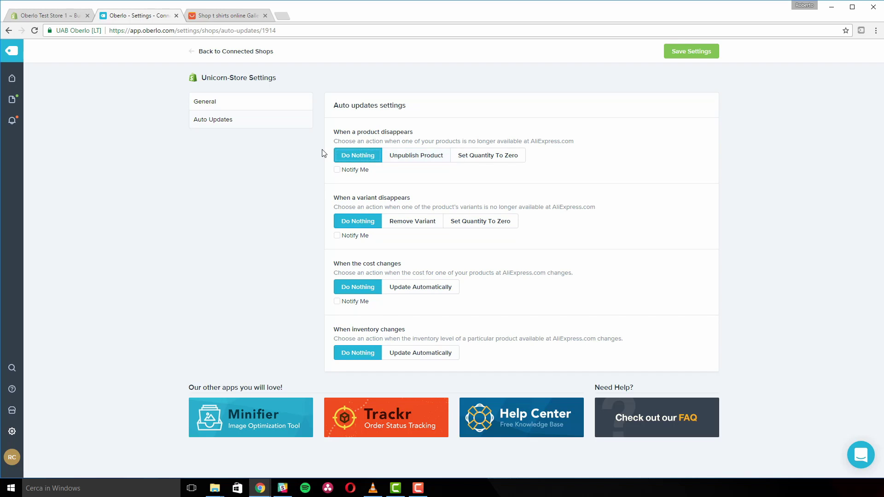
{"action": "left_click", "coordinate": [413, 157]}
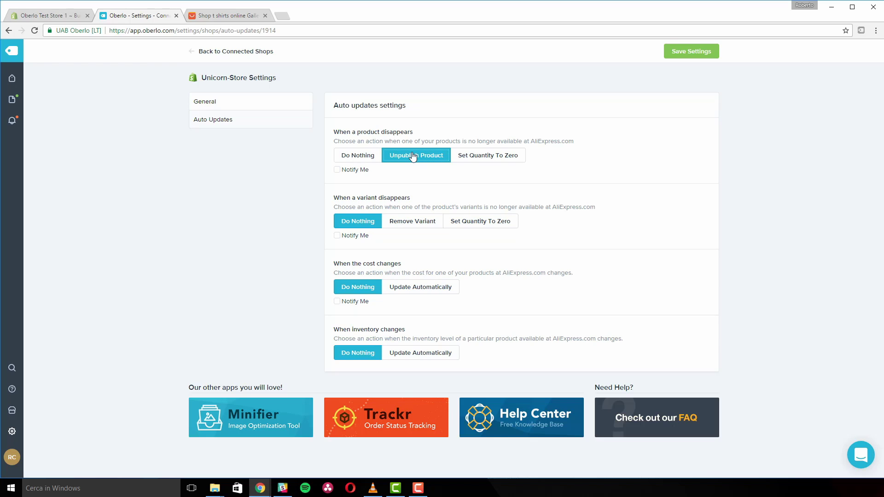
{"action": "left_click", "coordinate": [473, 157]}
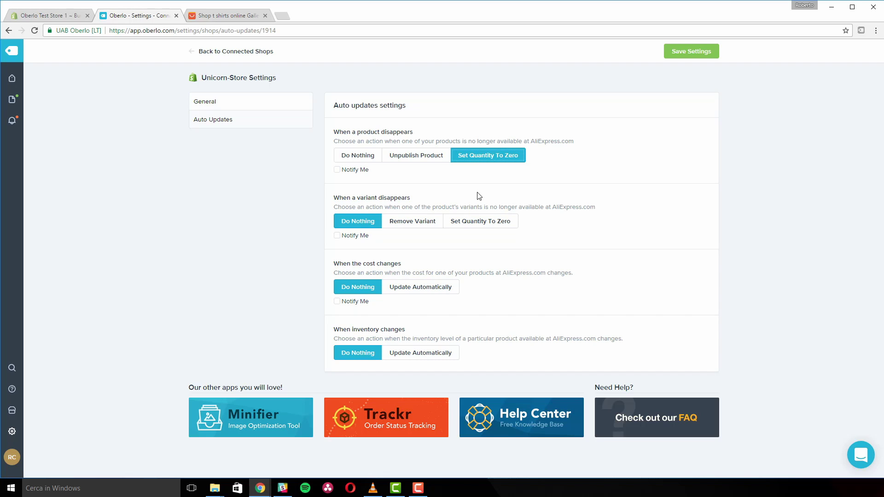
{"action": "left_click", "coordinate": [367, 157]}
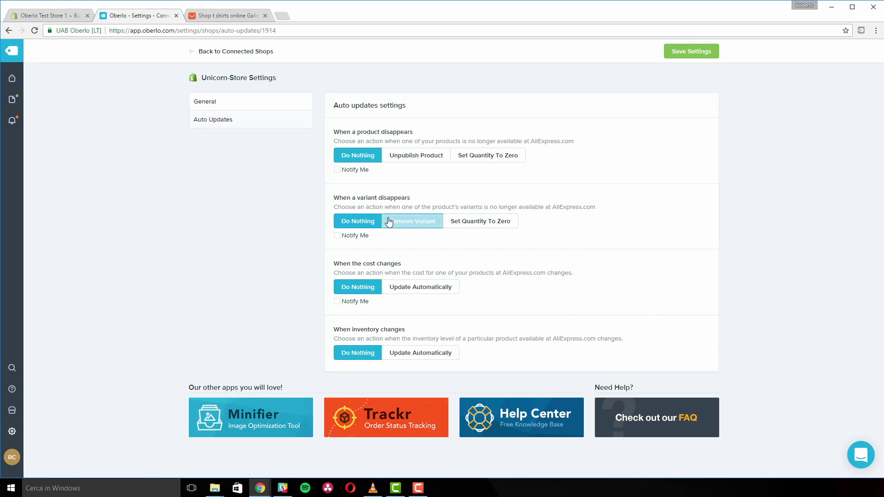
Try the disappearing-variant options and leave that rule on Do Nothing.
{"action": "left_click", "coordinate": [389, 222]}
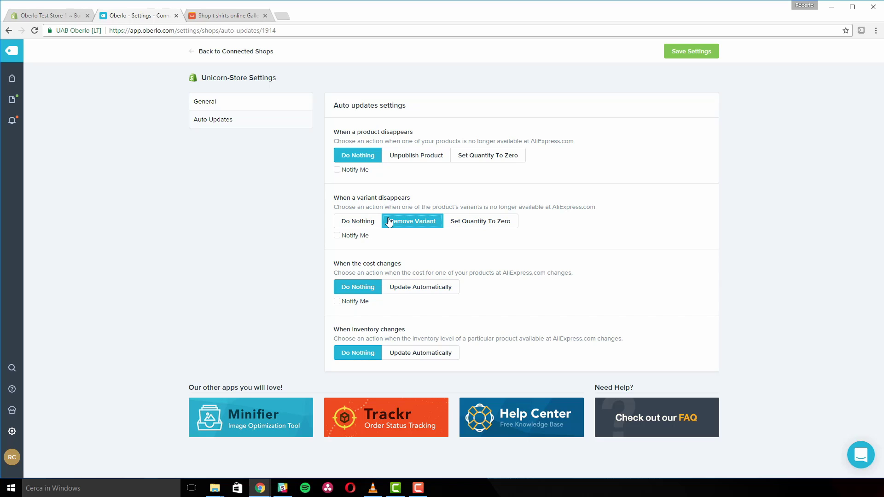
{"action": "left_click", "coordinate": [479, 223]}
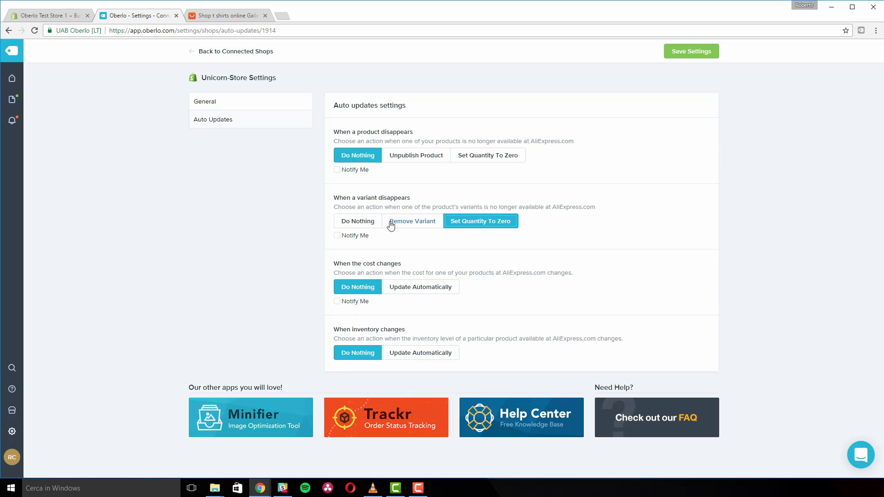
{"action": "left_click", "coordinate": [349, 223]}
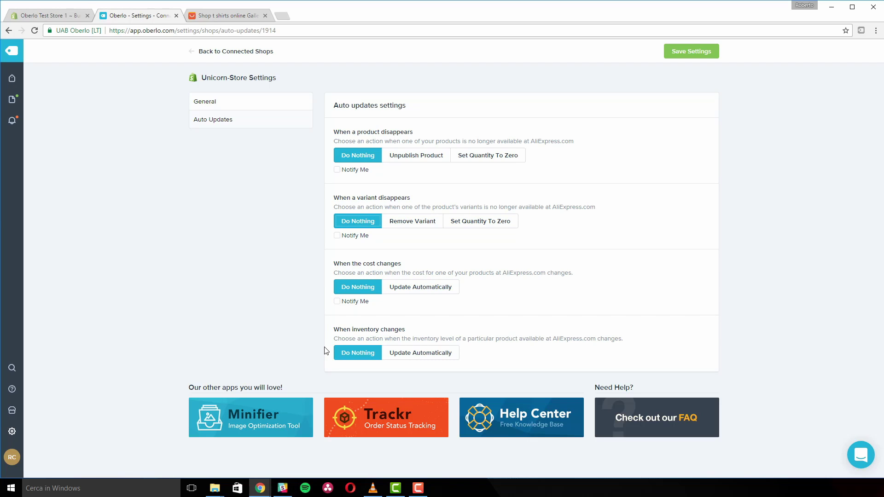
Set inventory changes to Update Automatically and tick Notify Me for cost, variant and product rules.
{"action": "left_click", "coordinate": [423, 353]}
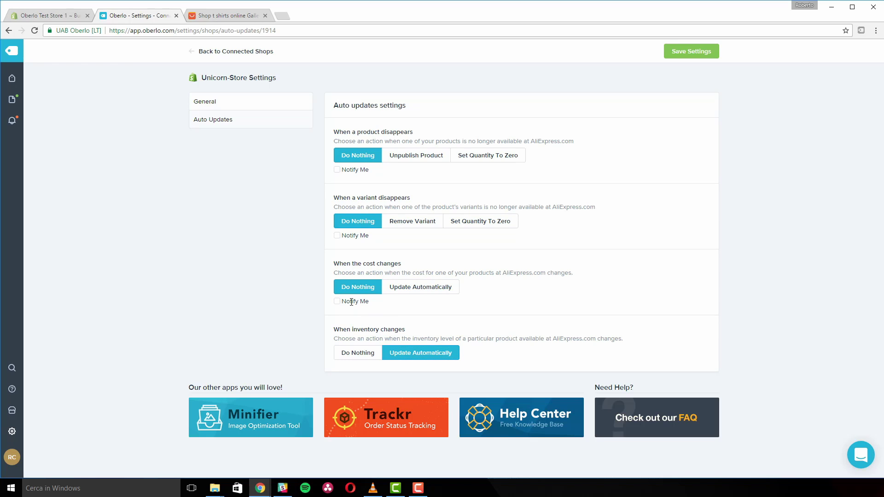
{"action": "left_click", "coordinate": [337, 301]}
{"action": "left_click", "coordinate": [337, 236]}
{"action": "left_click", "coordinate": [337, 170]}
Toggle advanced cost-range pricing rules, then leave Global Pricing Rules unsaved for Suppliers.
{"action": "left_click", "coordinate": [12, 431]}
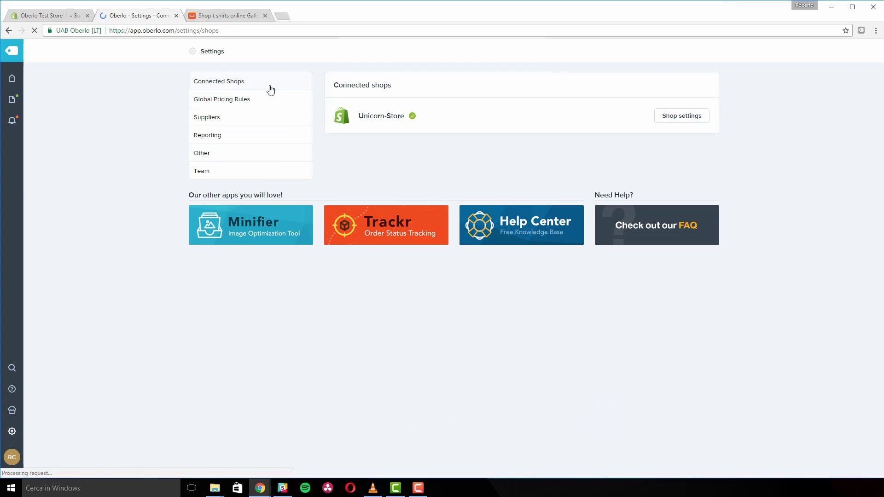
{"action": "left_click", "coordinate": [256, 98]}
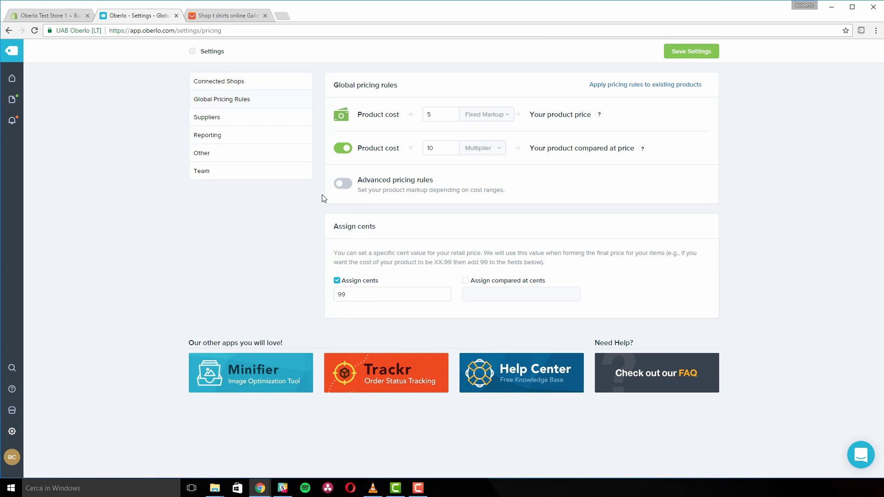
{"action": "left_click", "coordinate": [343, 183]}
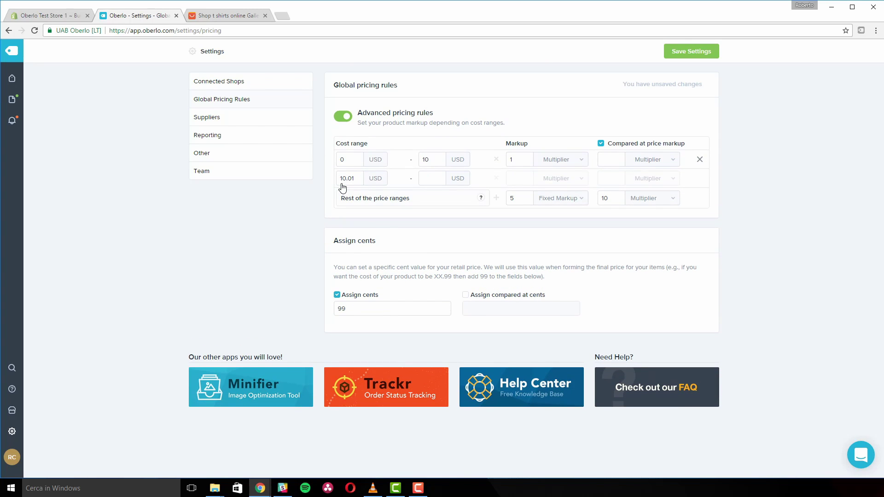
{"action": "left_click", "coordinate": [213, 118]}
{"action": "left_click", "coordinate": [484, 100]}
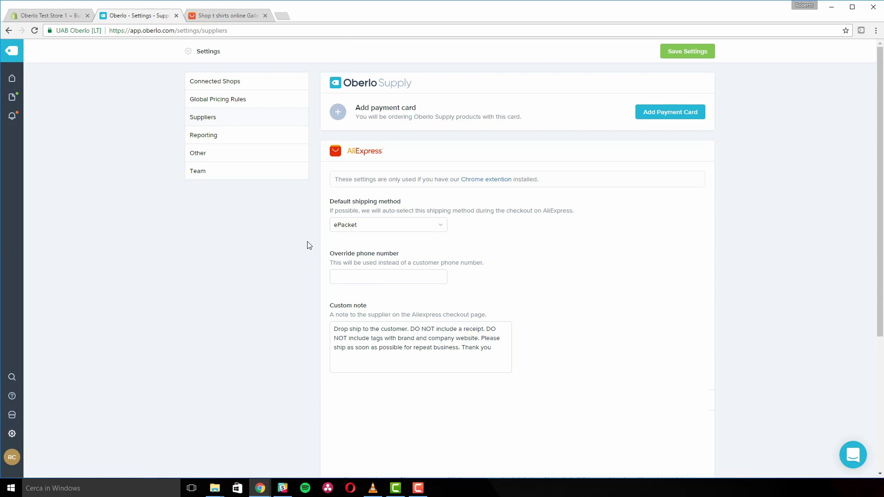
Keep ePacket as default shipping, review phone, supplier note and payment card, then go to Reporting.
{"action": "left_click", "coordinate": [386, 227]}
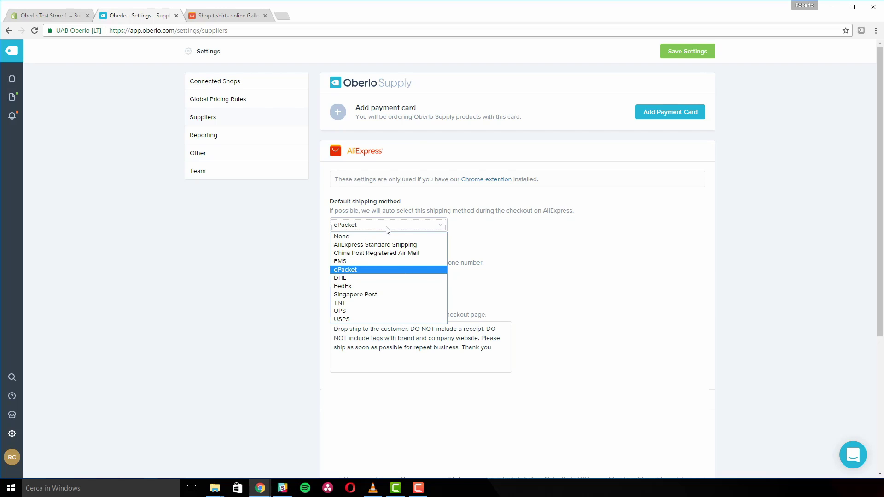
{"action": "left_click", "coordinate": [387, 228]}
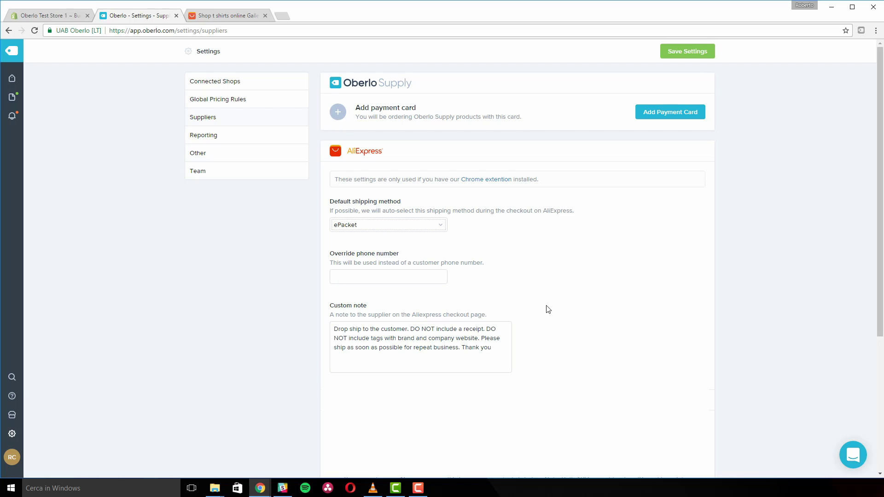
{"action": "left_click", "coordinate": [437, 277]}
{"action": "left_click", "coordinate": [498, 346]}
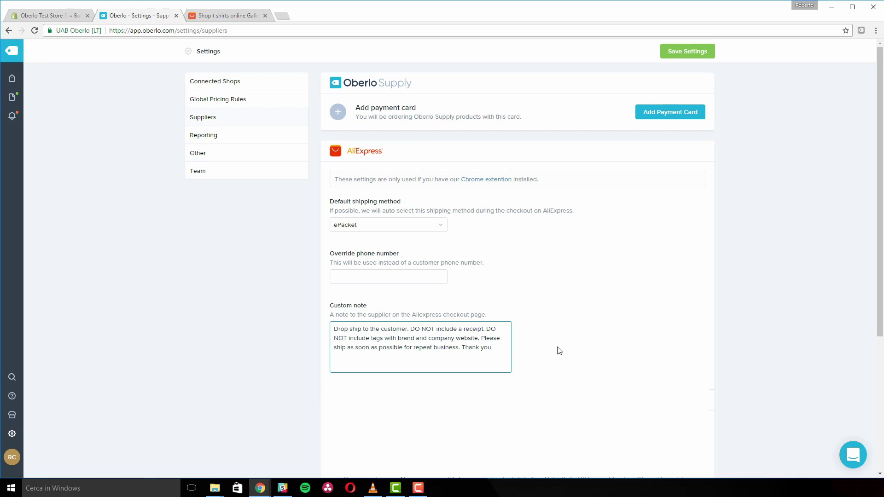
{"action": "left_click", "coordinate": [677, 115]}
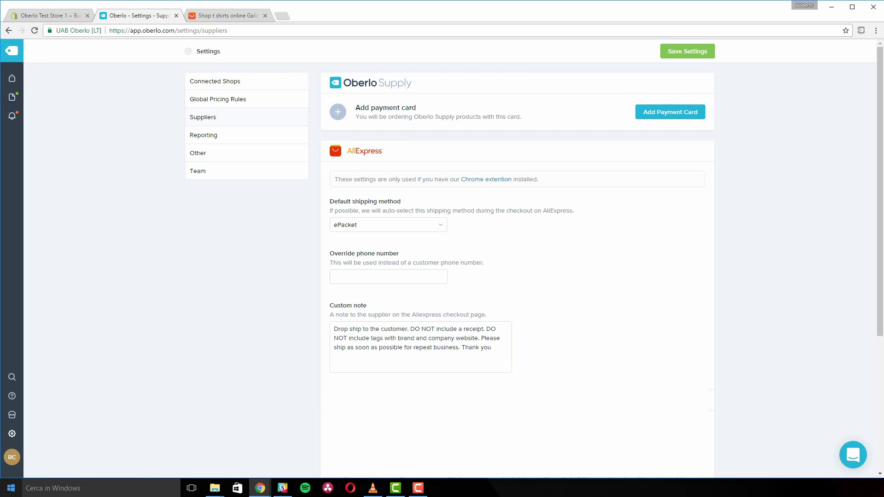
{"action": "left_click", "coordinate": [193, 137]}
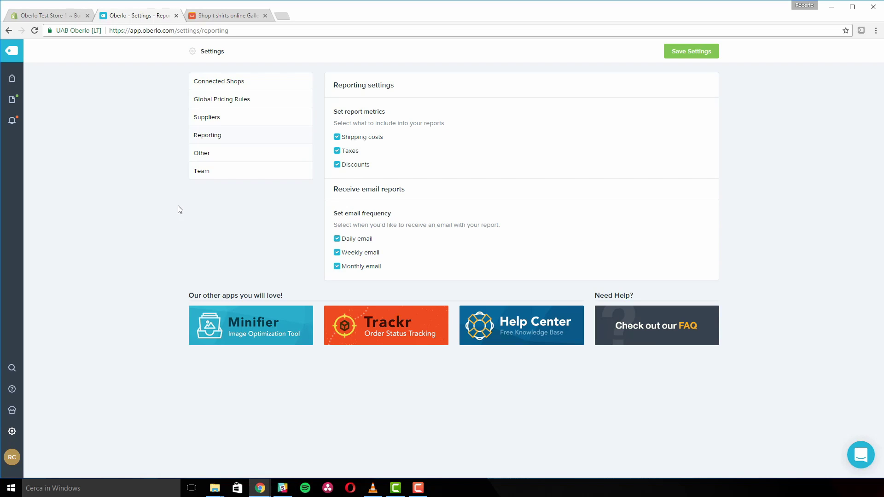
Review the Other settings page, then bring up the Team member list.
{"action": "left_click", "coordinate": [199, 153]}
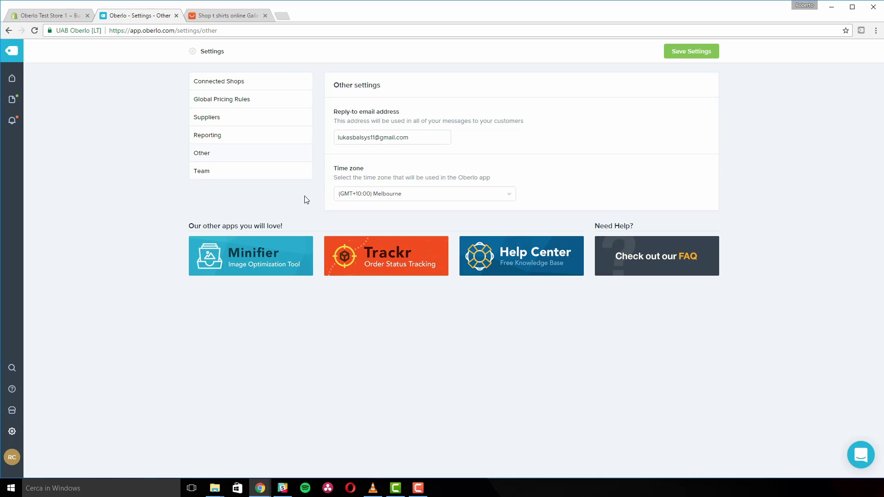
{"action": "left_click", "coordinate": [205, 174]}
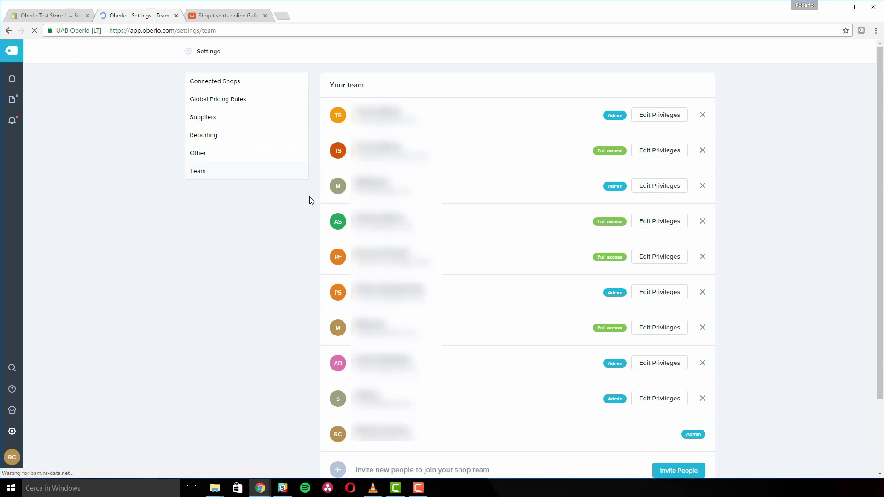